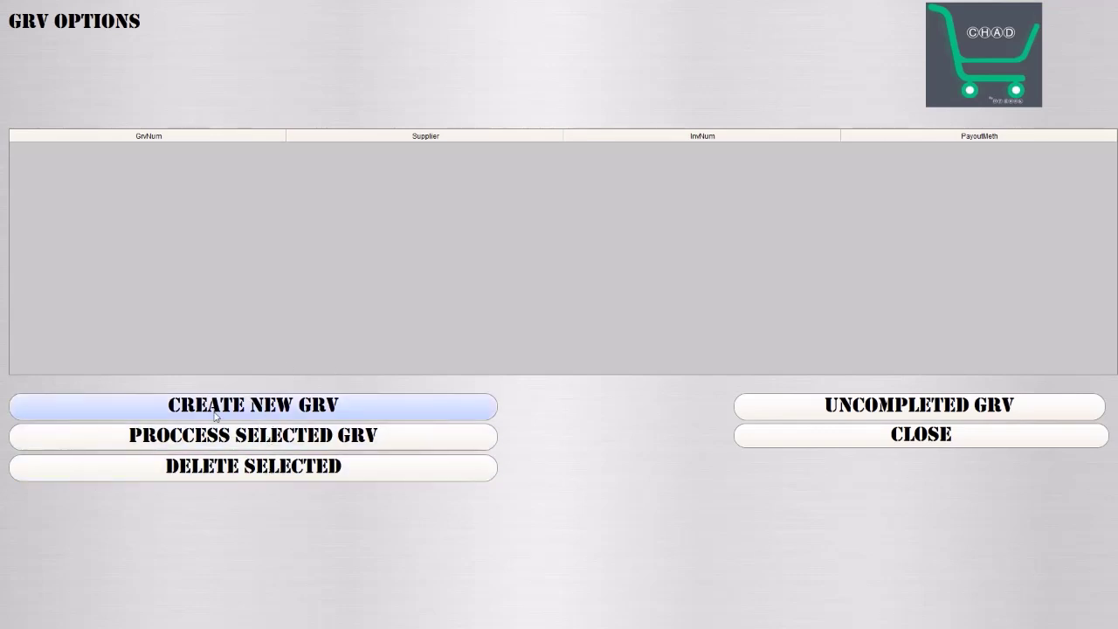
# Create a new GRV for supplier 001ABI with invoice number 150
pyautogui.click(291, 408)
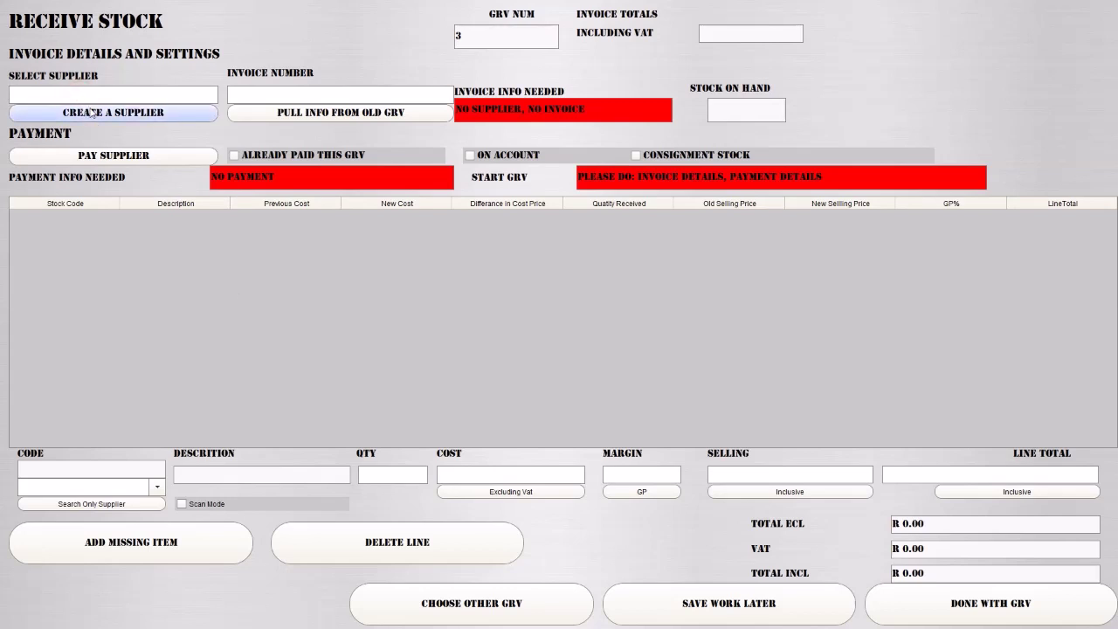
pyautogui.click(91, 112)
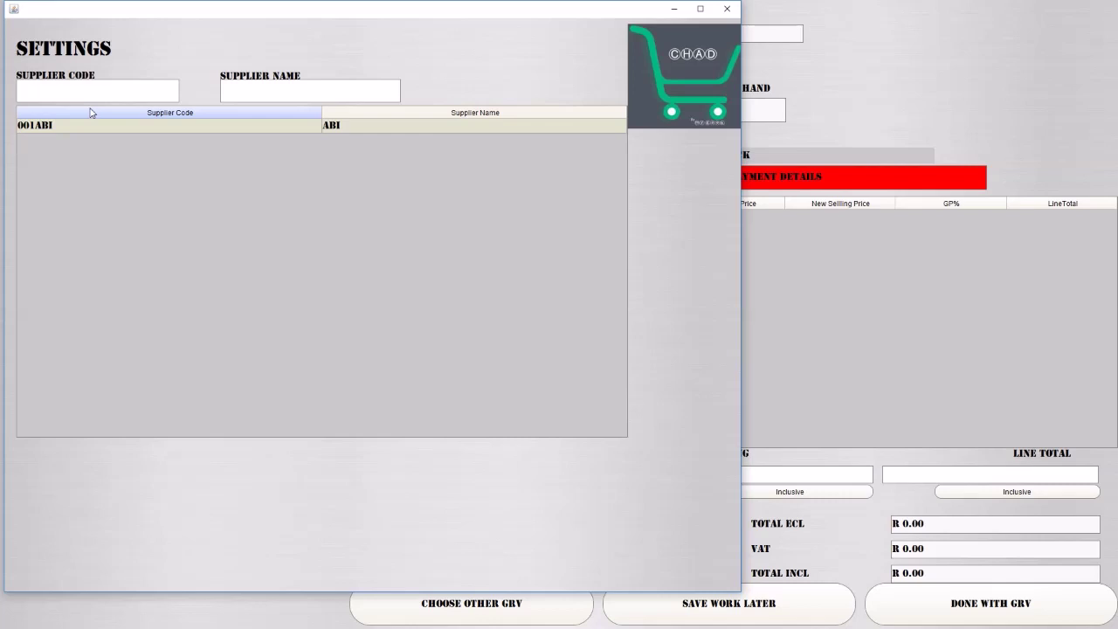
pyautogui.press('Return')
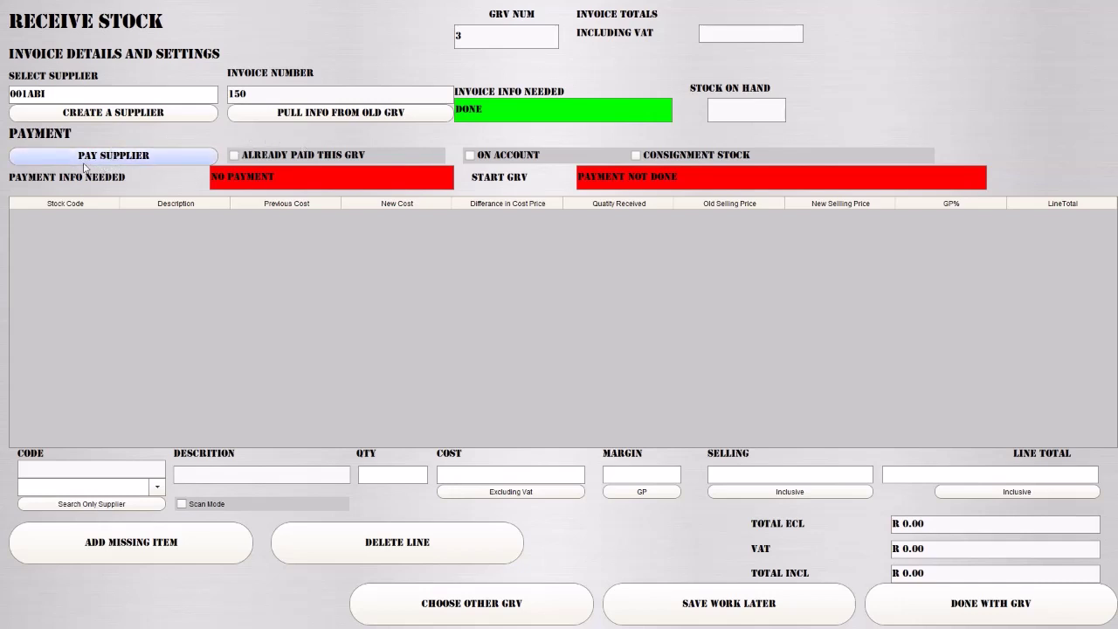
# View the supplier payment form, close it without saving, and mark the GRV as On Account instead
pyautogui.click(81, 156)
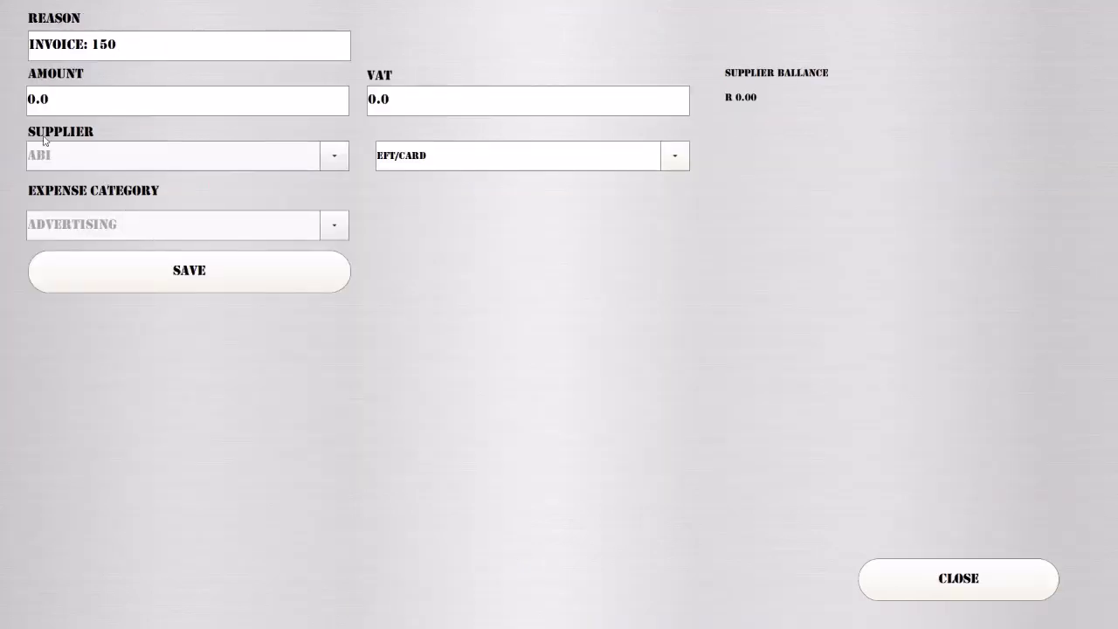
pyautogui.click(950, 577)
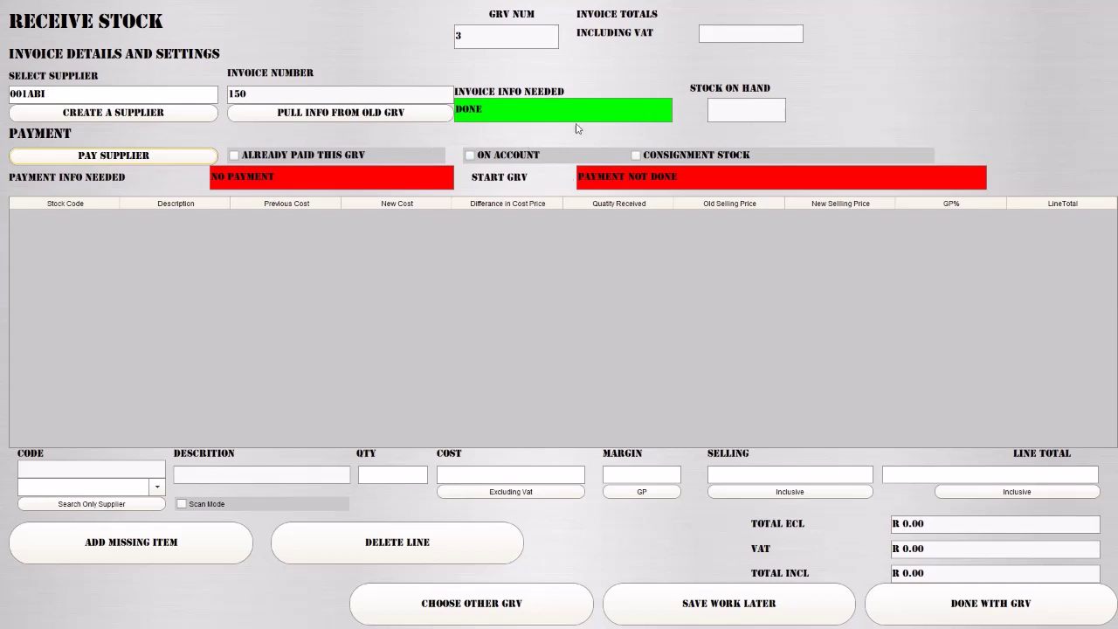
pyautogui.click(503, 157)
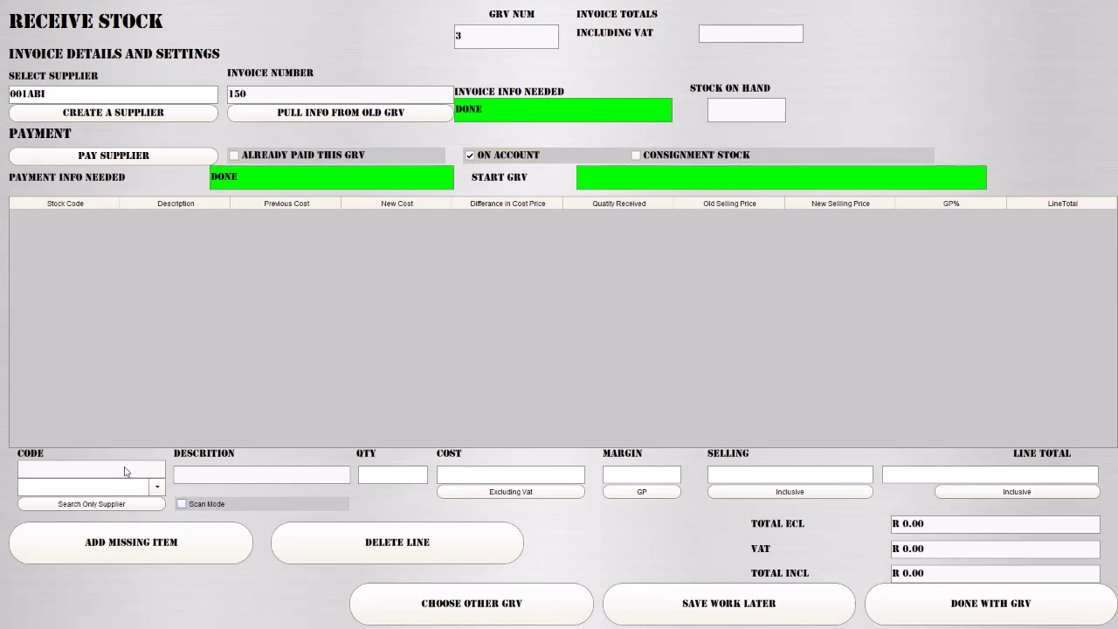
# Try Scan Mode by viewing the stock search and looking up item code 1, and switch Scan Mode off again
pyautogui.click(208, 504)
pyautogui.click(75, 467)
pyautogui.press('Return')
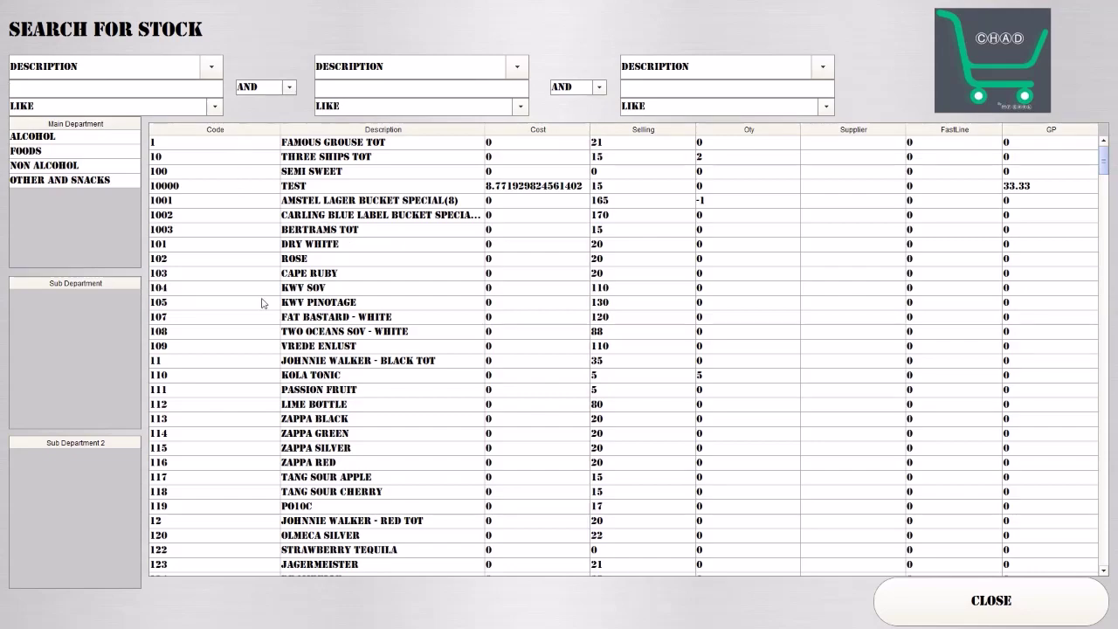
pyautogui.click(933, 607)
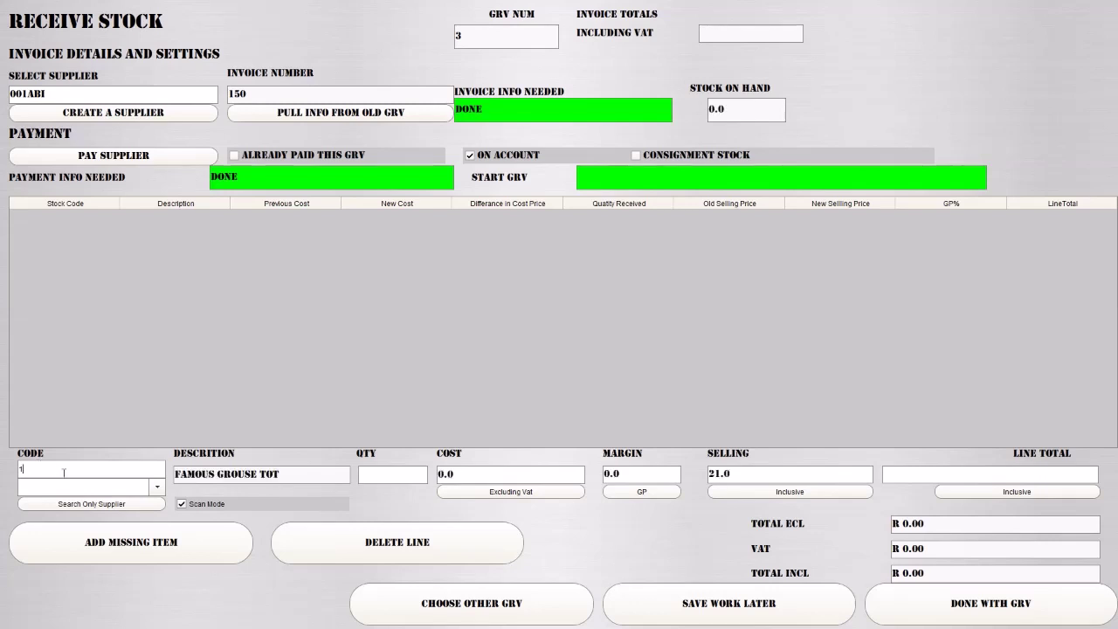
pyautogui.click(63, 469)
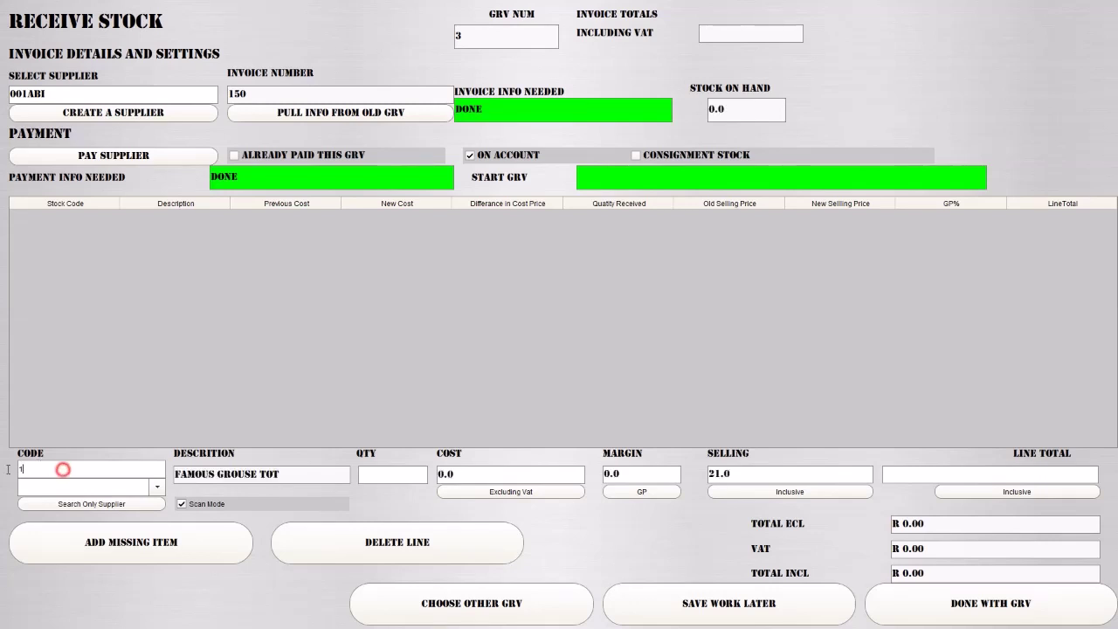
pyautogui.click(200, 504)
# Enter Archers - Cranberry as the item to receive, with quantity 48 and a line total of 560
pyautogui.click(120, 488)
pyautogui.write('anberry')
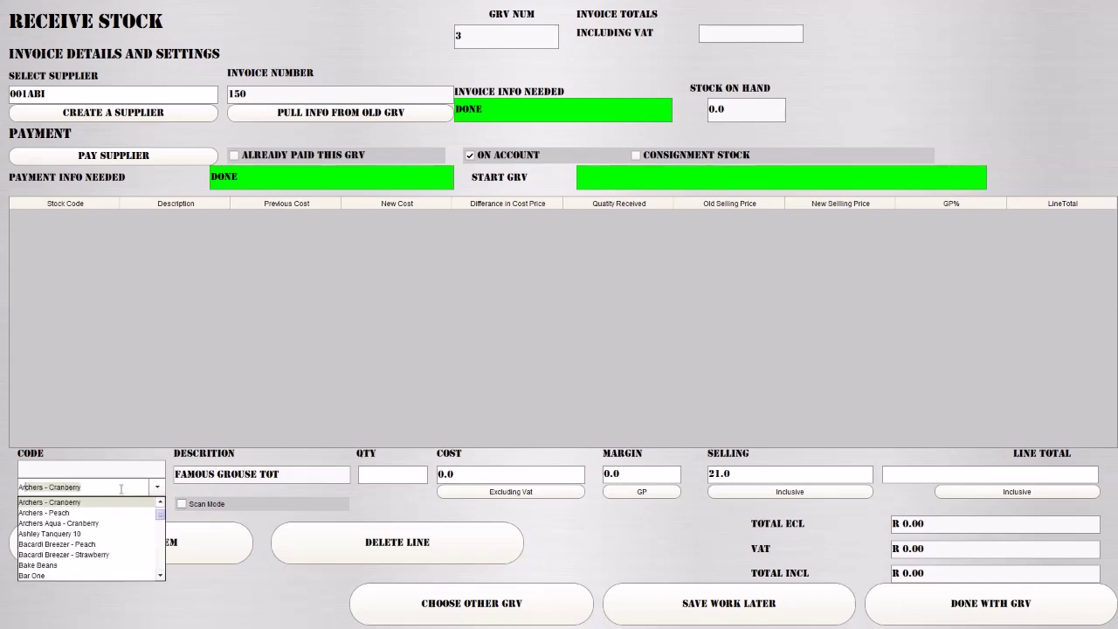
pyautogui.press('Return')
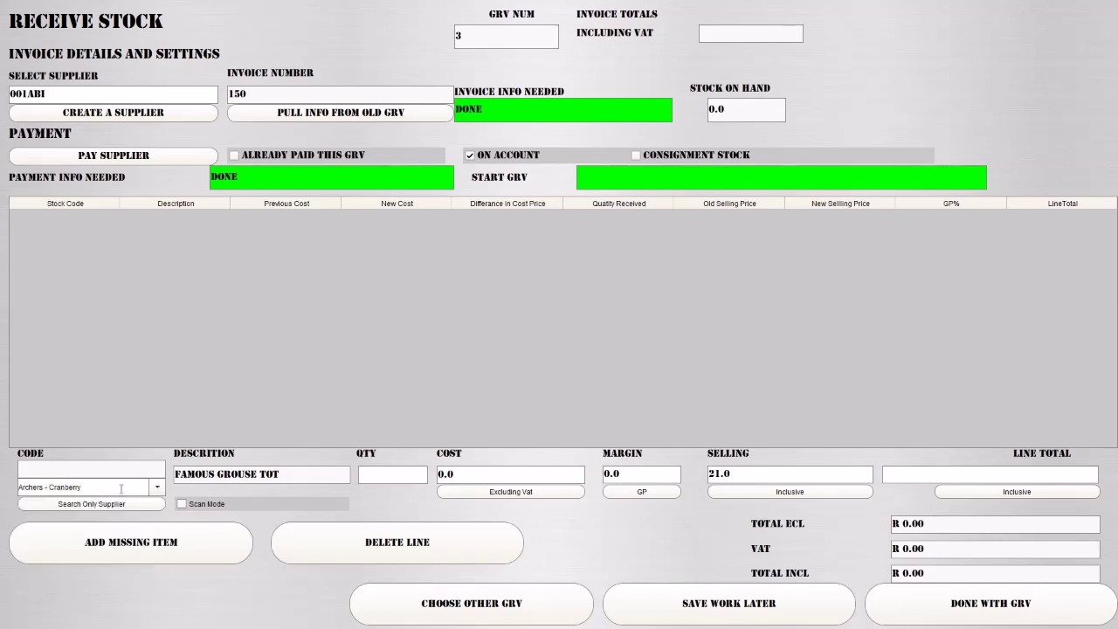
pyautogui.click(305, 474)
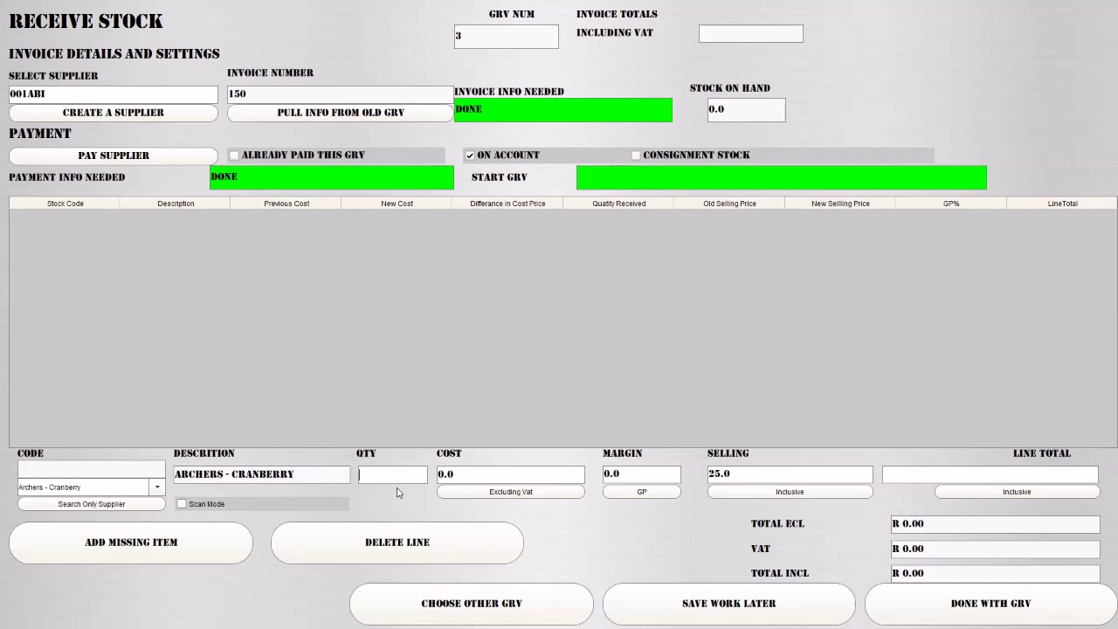
pyautogui.write('48')
pyautogui.press('Return')
pyautogui.click(919, 475)
pyautogui.write('560')
pyautogui.click(638, 472)
pyautogui.click(755, 472)
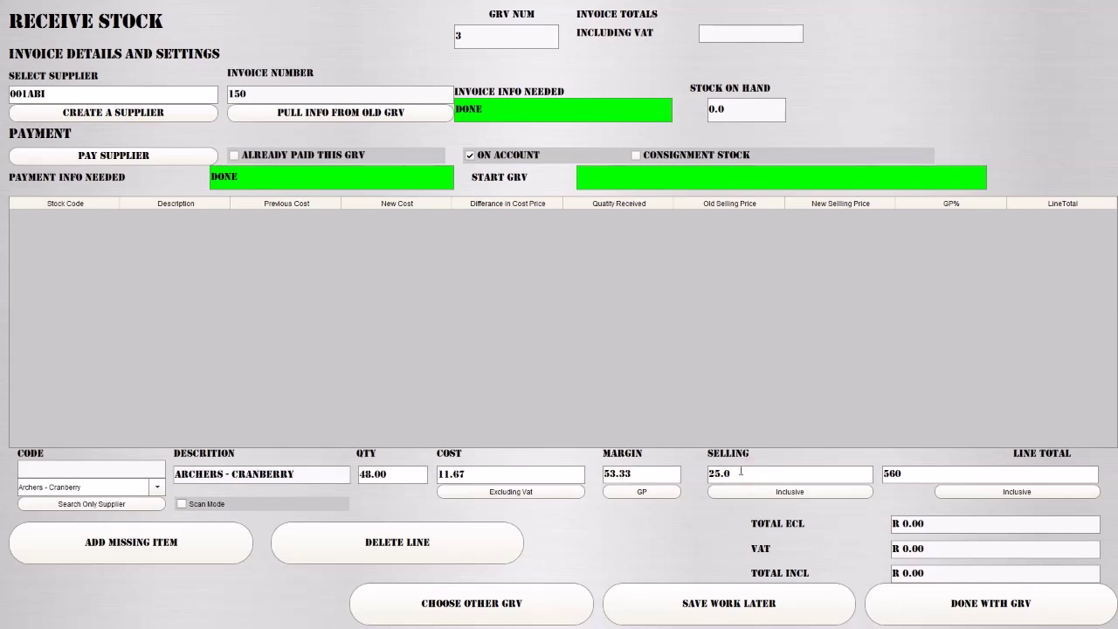
# Correct the line total to 560.00 and add the Archers - Cranberry line to the GRV
pyautogui.click(488, 474)
pyautogui.click(475, 472)
pyautogui.doubleClick(454, 474)
pyautogui.click(918, 473)
pyautogui.press('Delete')
pyautogui.press('Delete')
pyautogui.press('BackSpace')
pyautogui.write('.00')
pyautogui.press('Return')
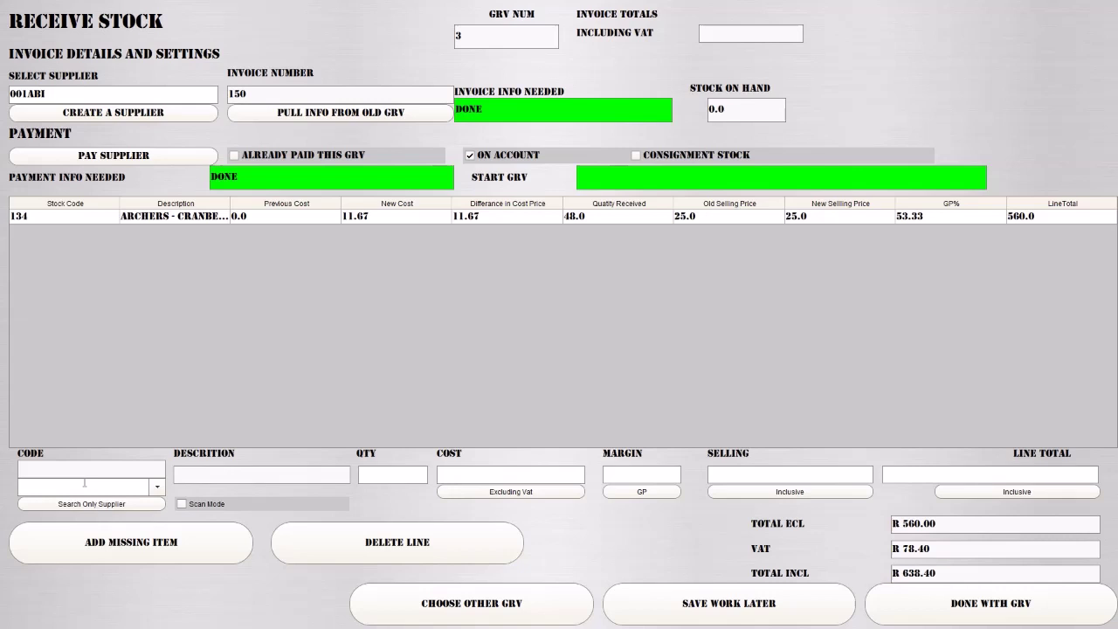
# Add an Archers - Peach line to the GRV with quantity 48 and a line total of 560
pyautogui.write('anberry')
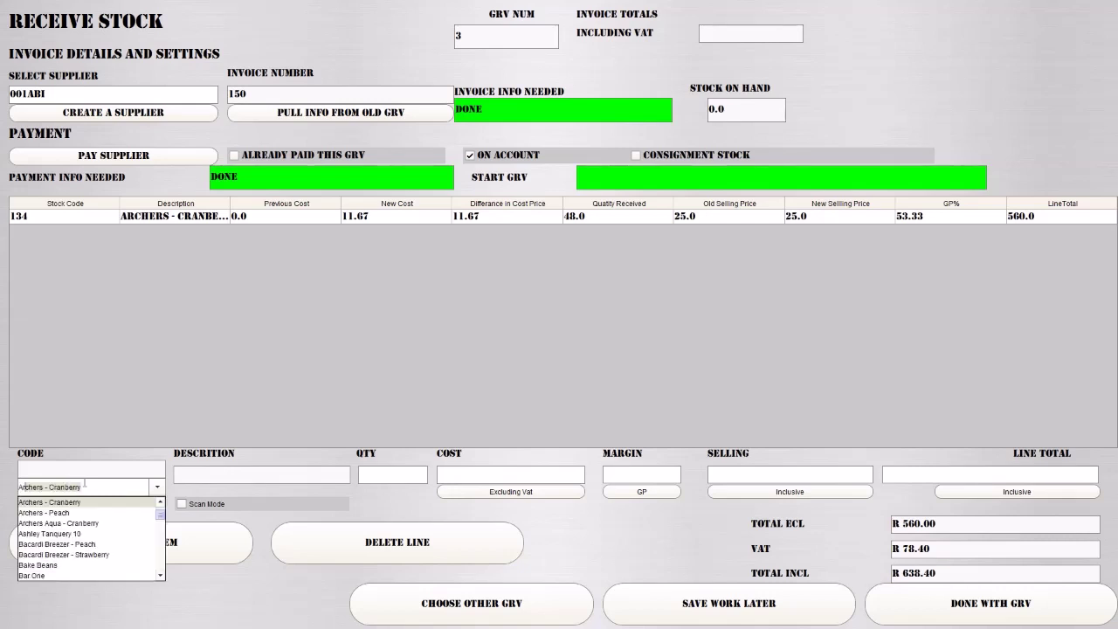
pyautogui.press('Down')
pyautogui.press('Return')
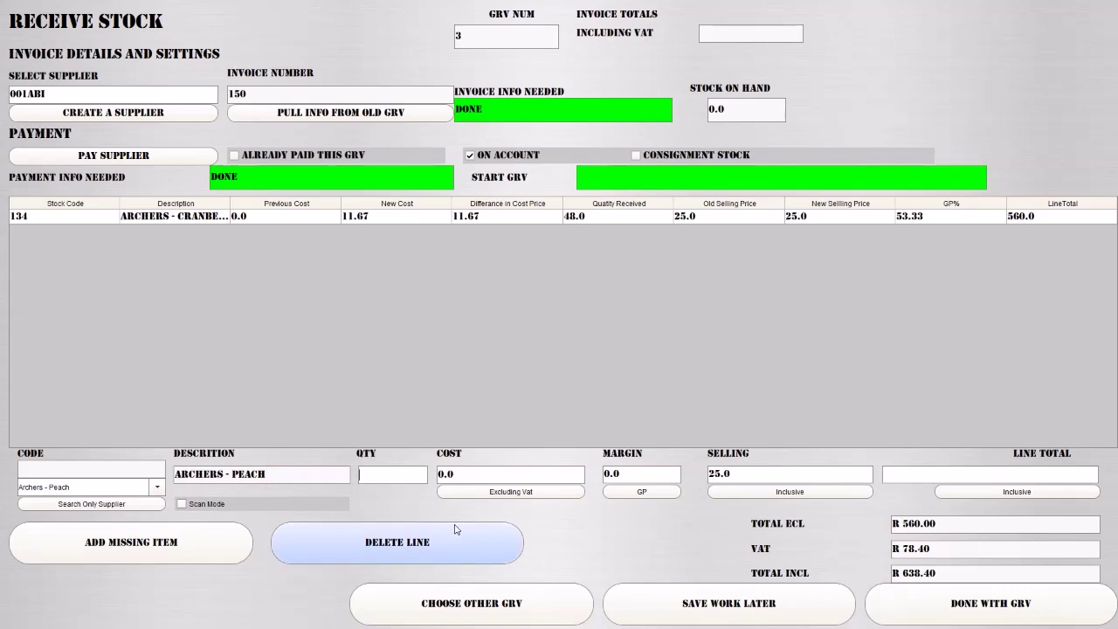
pyautogui.write('48')
pyautogui.press('Return')
pyautogui.press('Return')
pyautogui.press('Tab')
pyautogui.write('560')
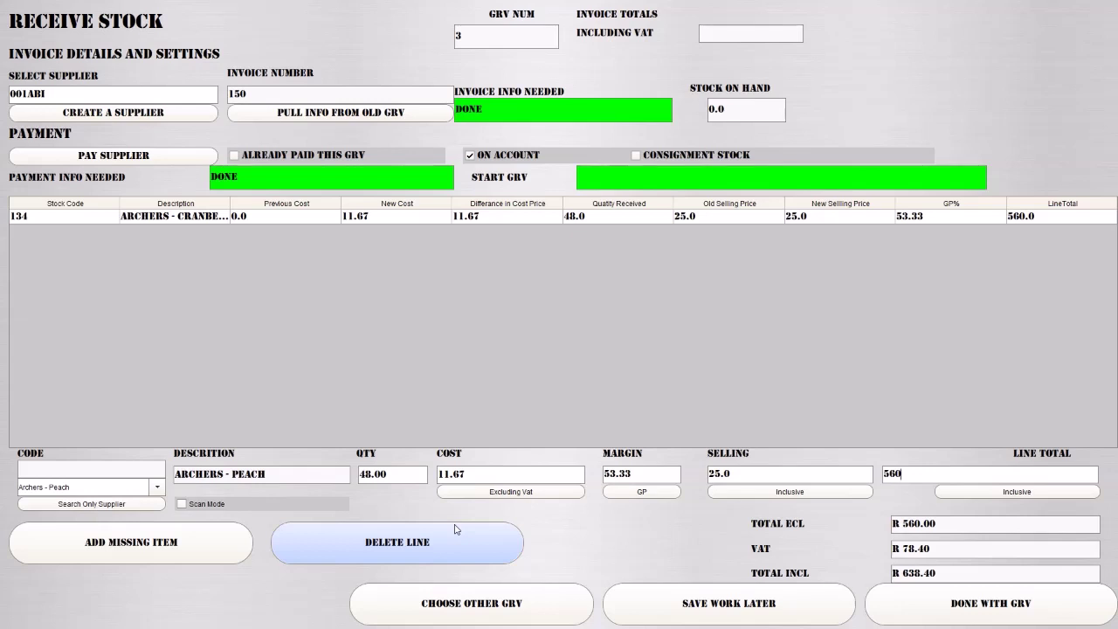
pyautogui.press('Return')
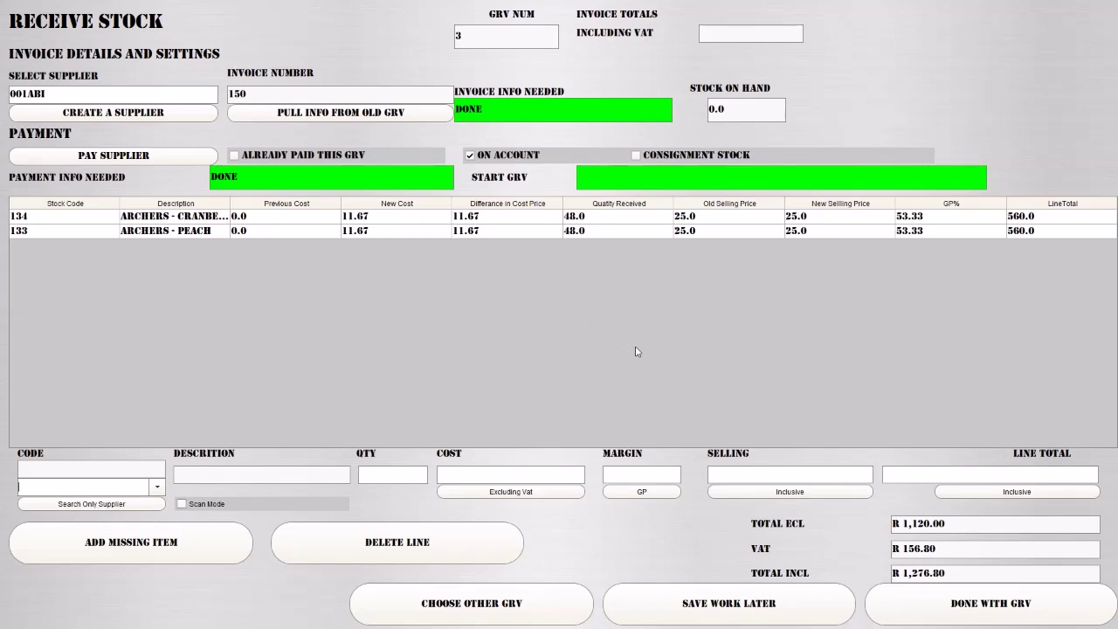
# Edit the Archers - Peach line in the GRV, changing its line total to 540
pyautogui.doubleClick(643, 231)
pyautogui.click(387, 474)
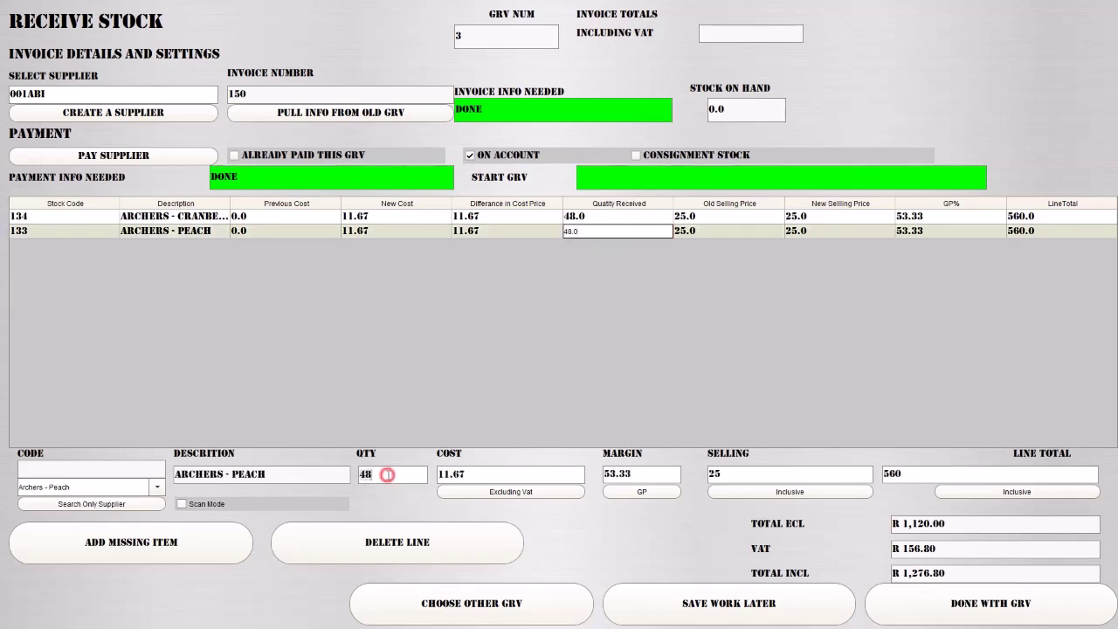
pyautogui.click(905, 476)
pyautogui.moveTo(925, 472); pyautogui.dragTo(871, 469)
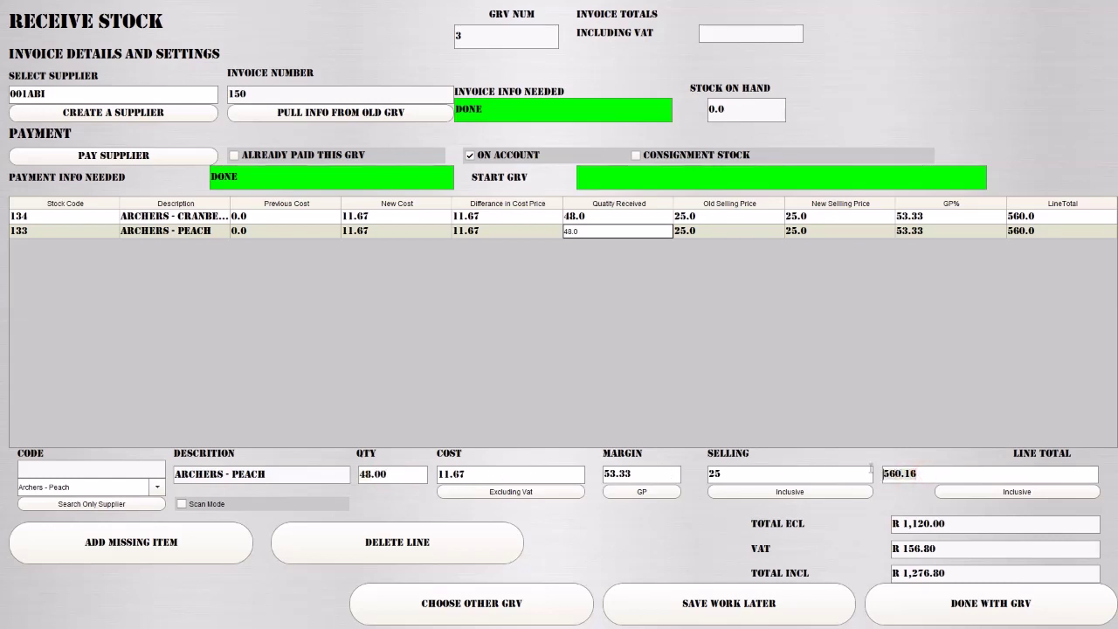
pyautogui.write('540')
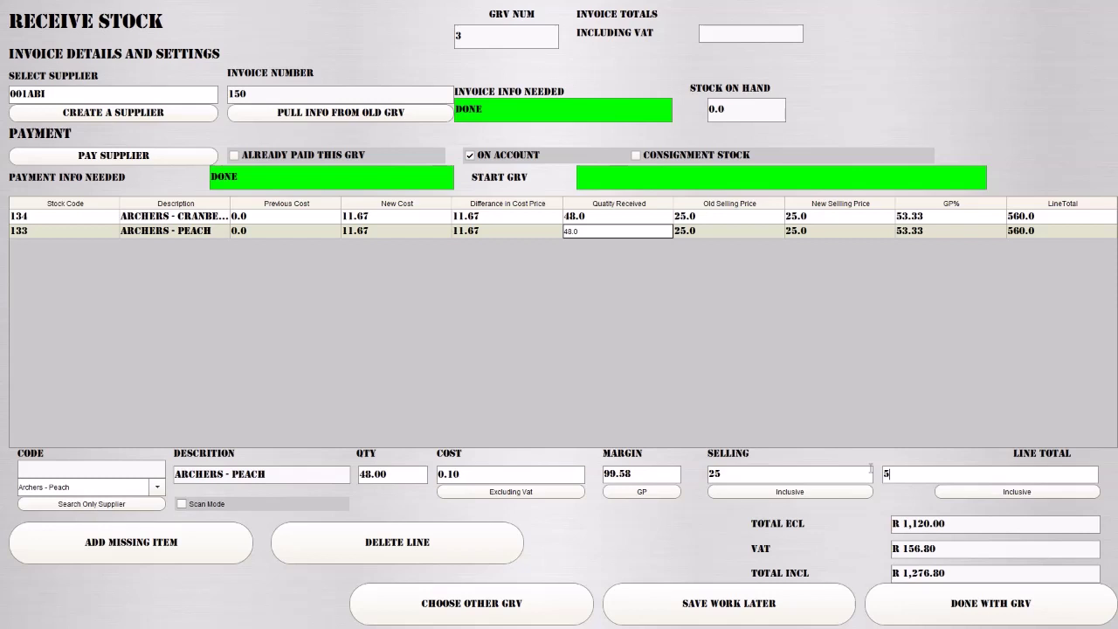
pyautogui.press('Return')
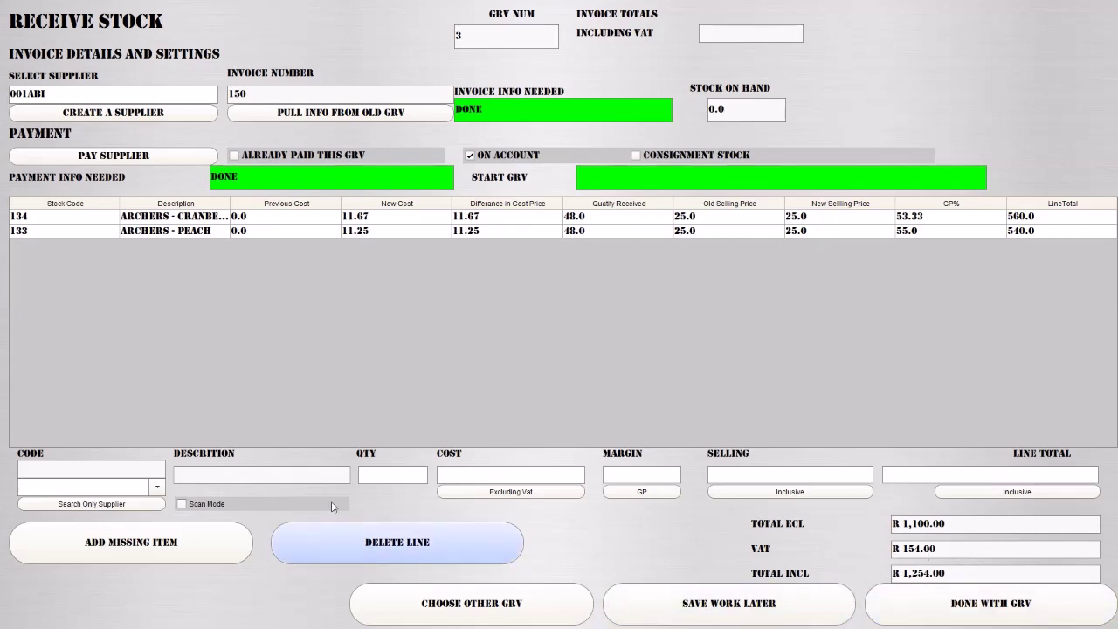
# Select the Archers - Peach line, view the form for adding a missing stock item, and close the form
pyautogui.click(249, 230)
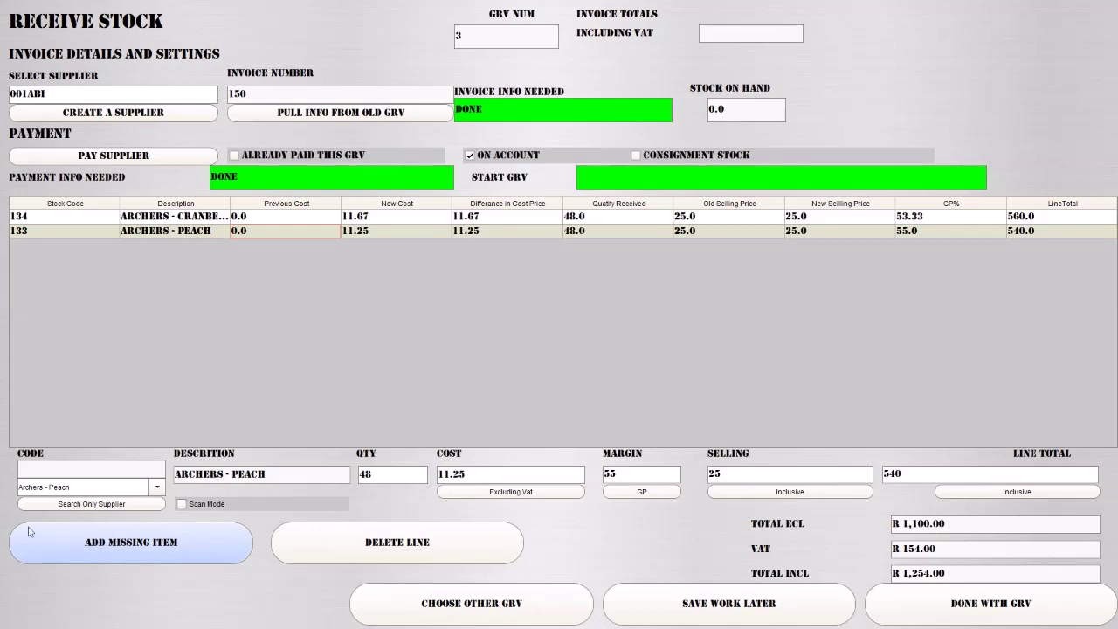
pyautogui.click(88, 555)
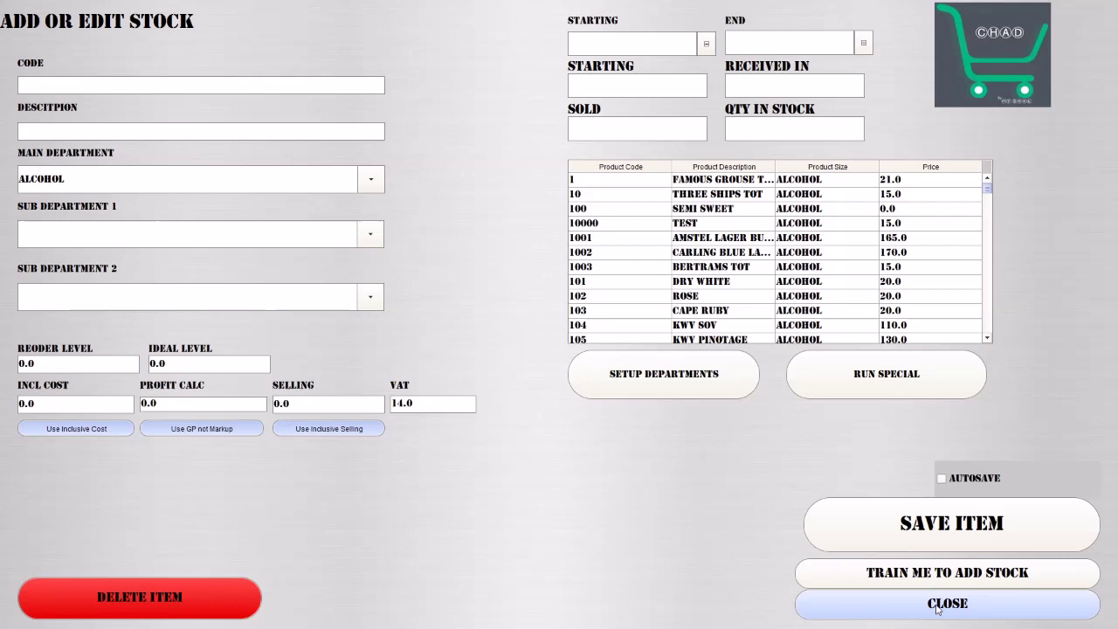
pyautogui.click(996, 604)
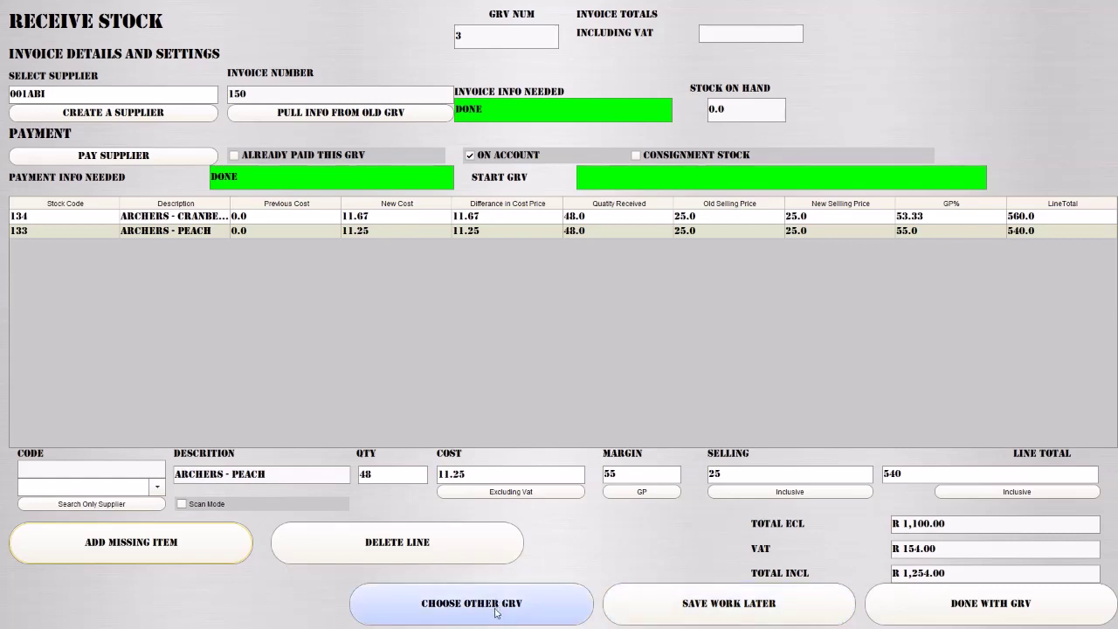
# Save the GRV for later and reopen it from stock receiving as uncompleted GRV 3
pyautogui.click(668, 614)
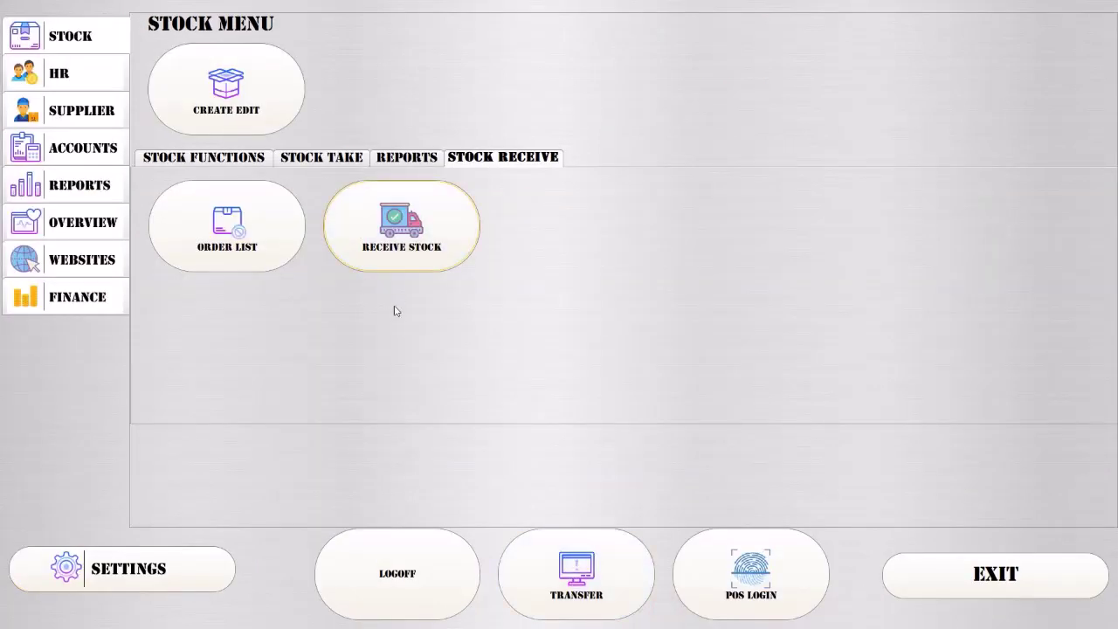
pyautogui.click(398, 239)
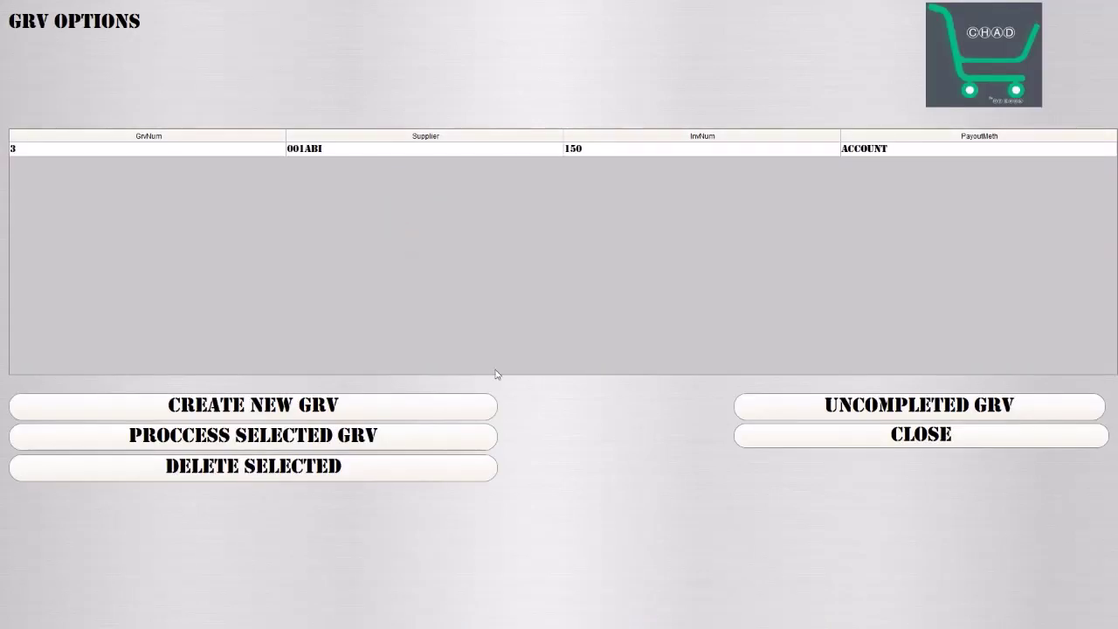
pyautogui.click(333, 153)
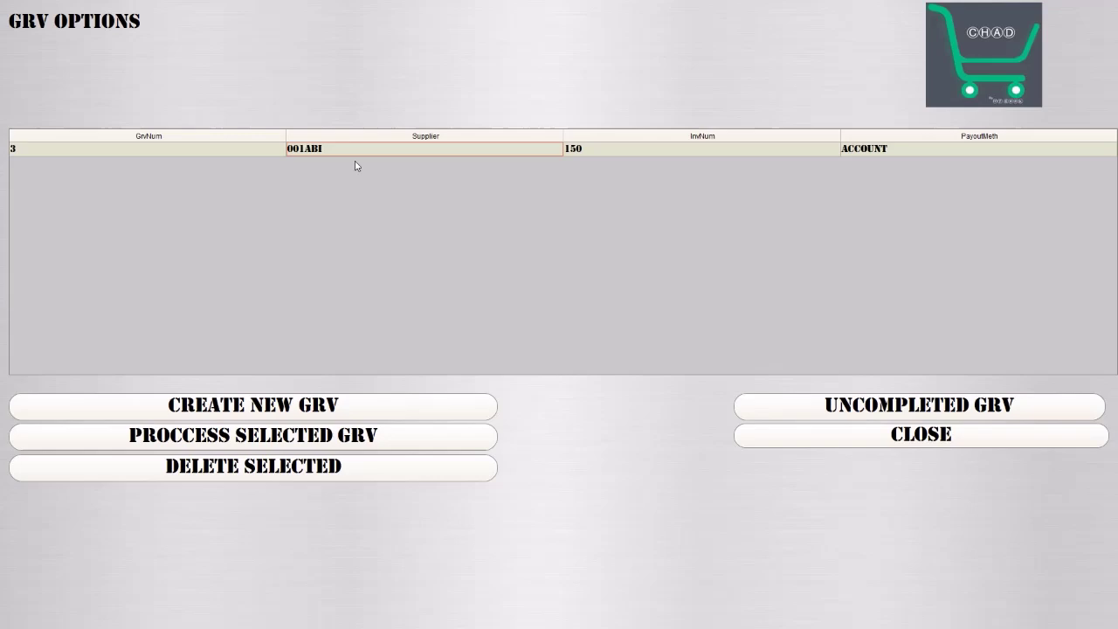
pyautogui.click(763, 405)
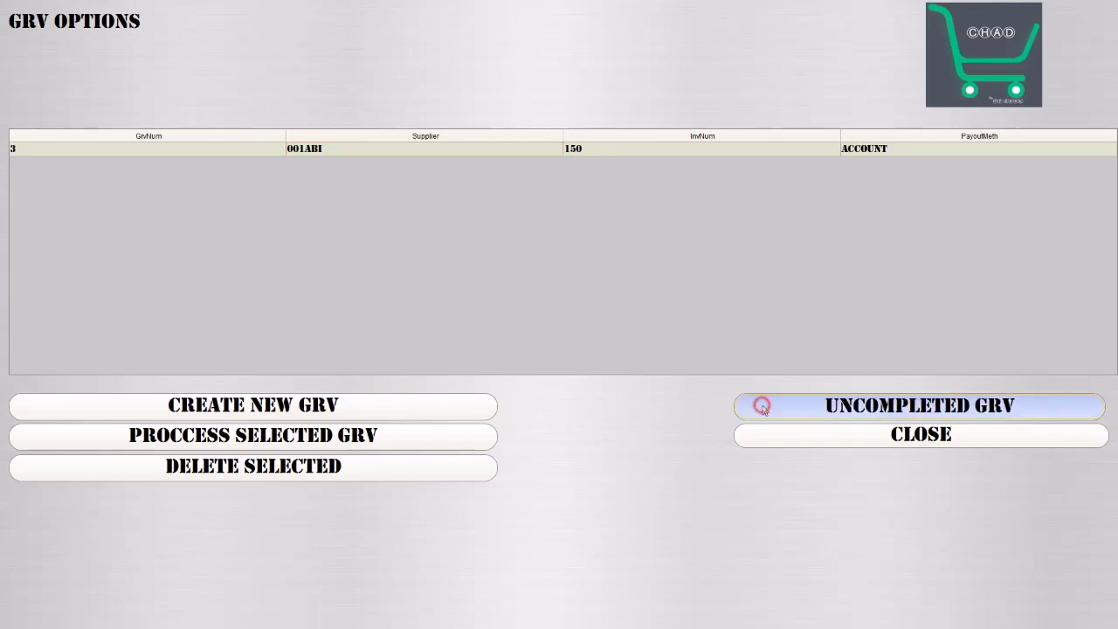